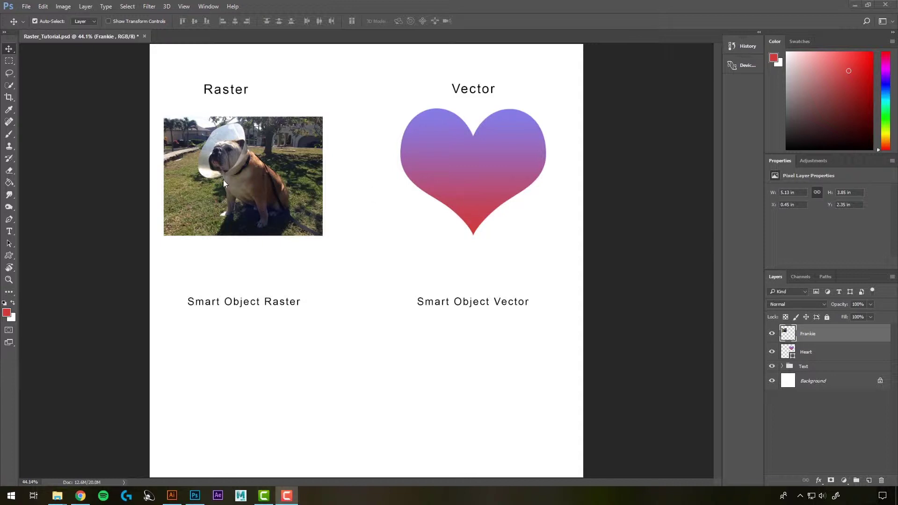
Step: Examine the dog photo's pixels at very high magnification, and view the vector heart's edges for comparison
scroll(225, 182, up, 5)
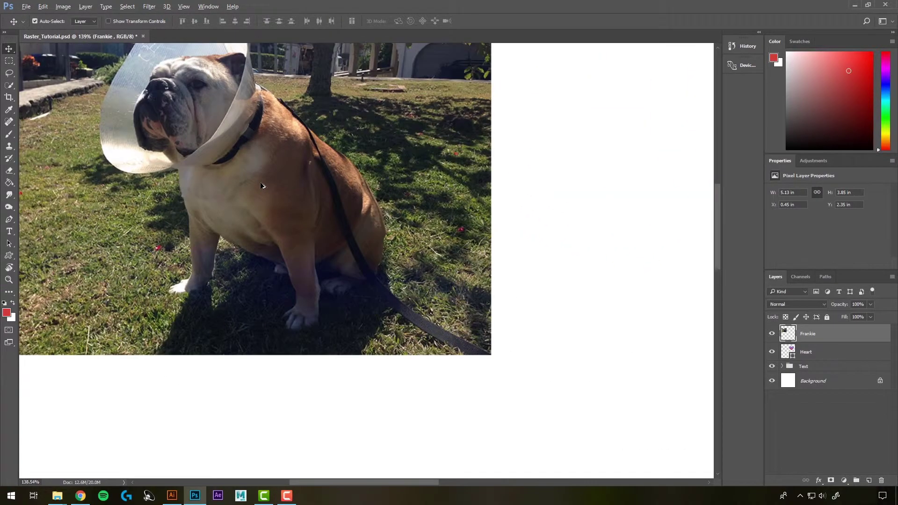
scroll(263, 186, up, 8)
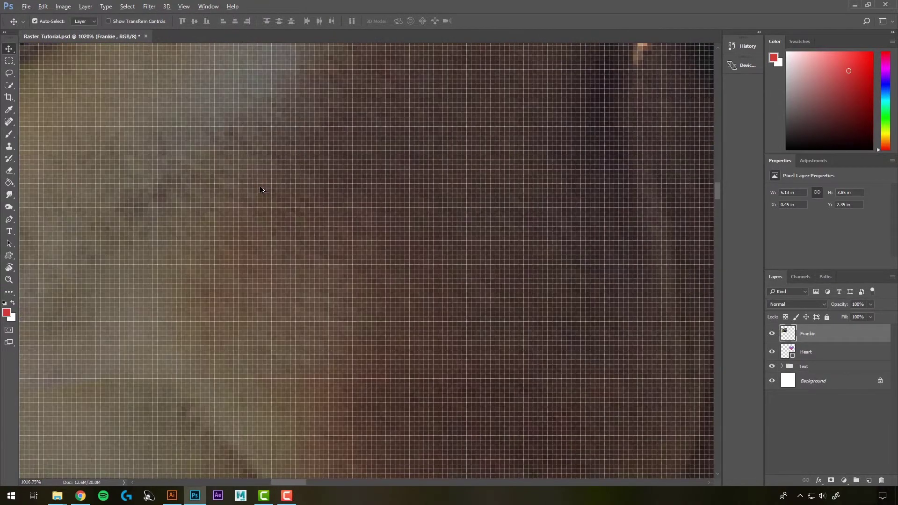
scroll(262, 189, up, 3)
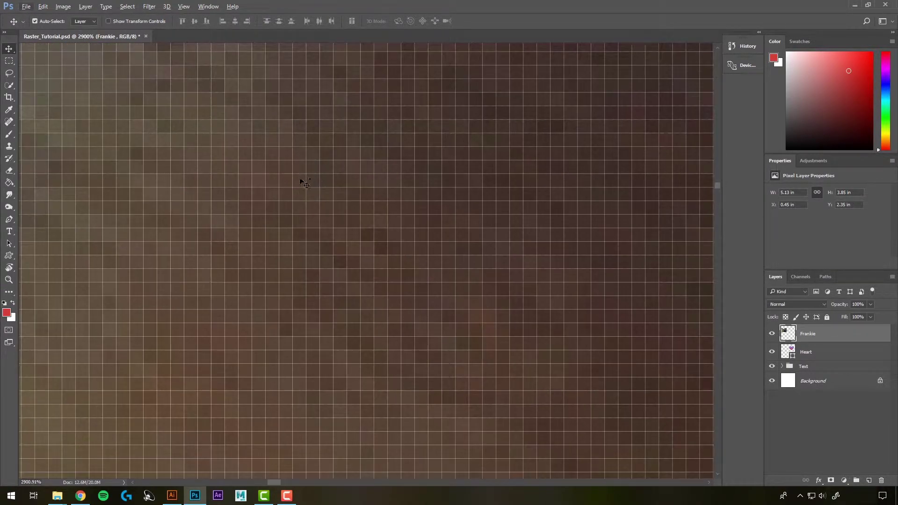
scroll(464, 264, up, 1)
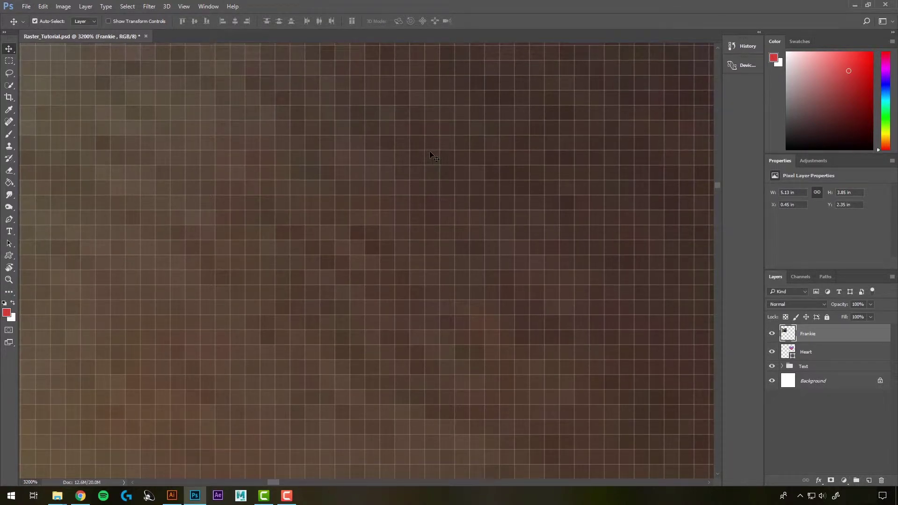
scroll(444, 198, down, 6)
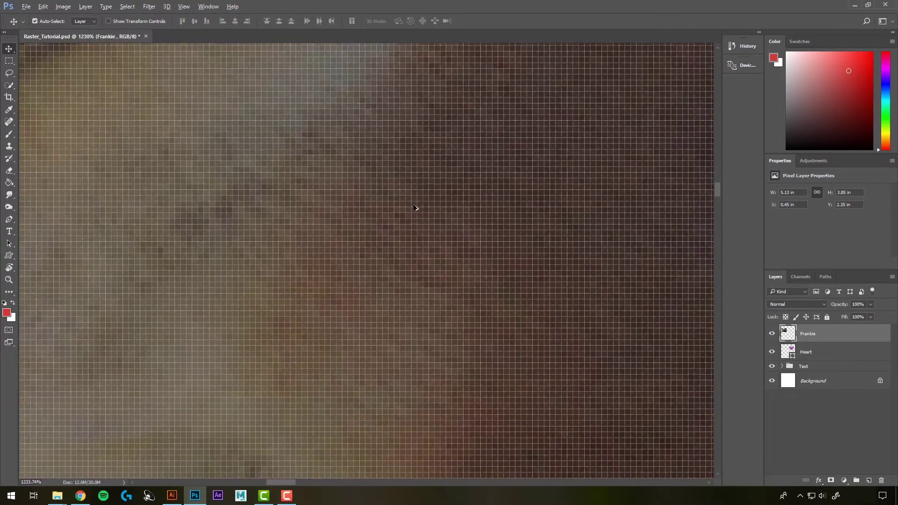
scroll(415, 208, down, 8)
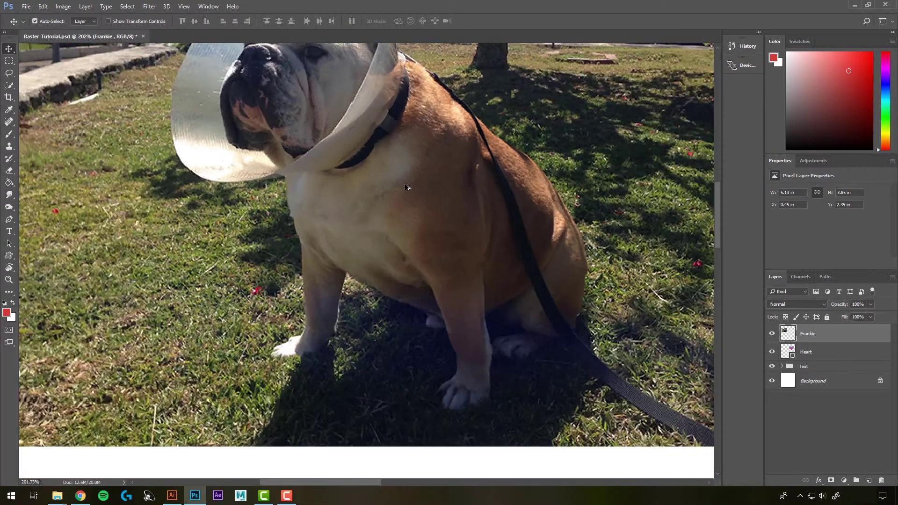
scroll(406, 188, down, 5)
drag(447, 206, 394, 267)
scroll(435, 269, down, 1)
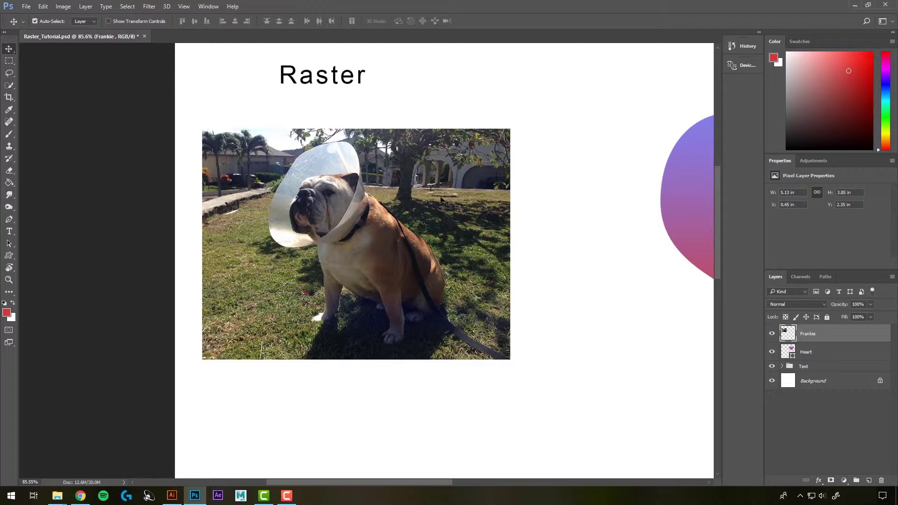
drag(599, 202, 226, 219)
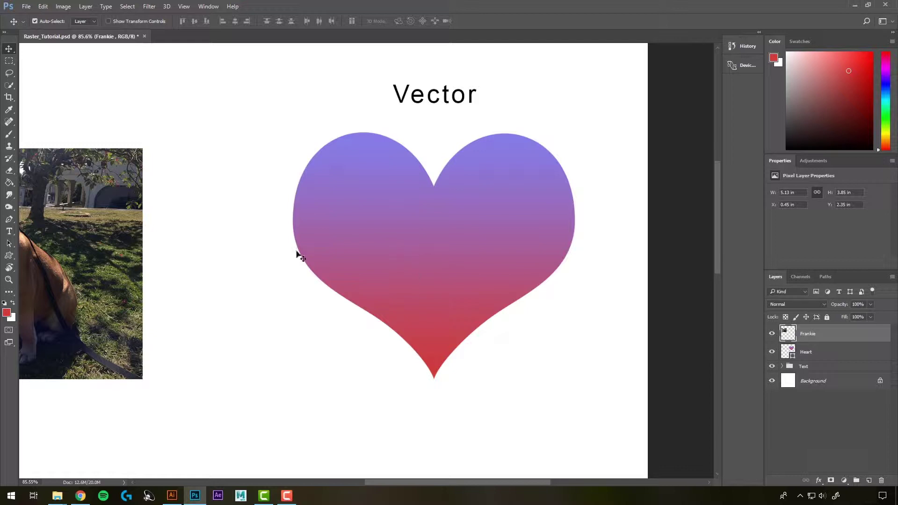
scroll(223, 258, down, 3)
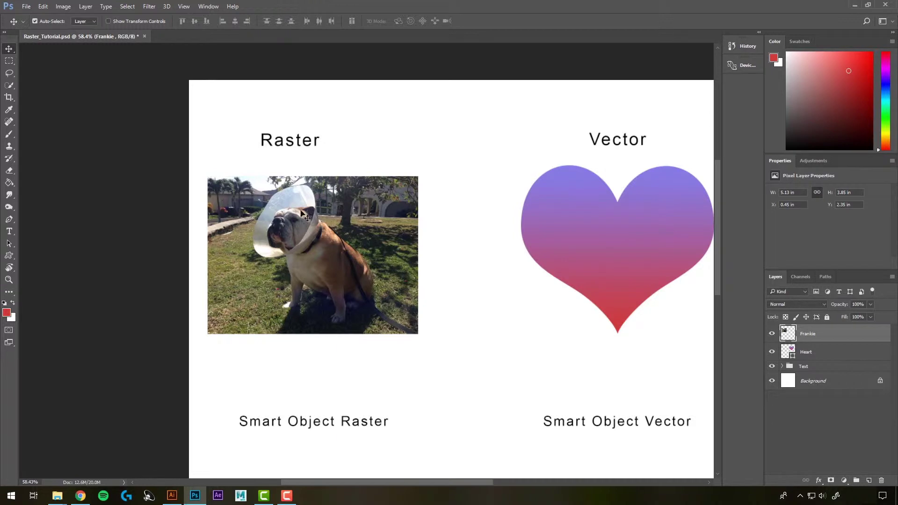
Step: Shrink the raster dog photo with Free Transform to about 0.46 × 0.35 in
key(ctrl+z)
click(43, 7)
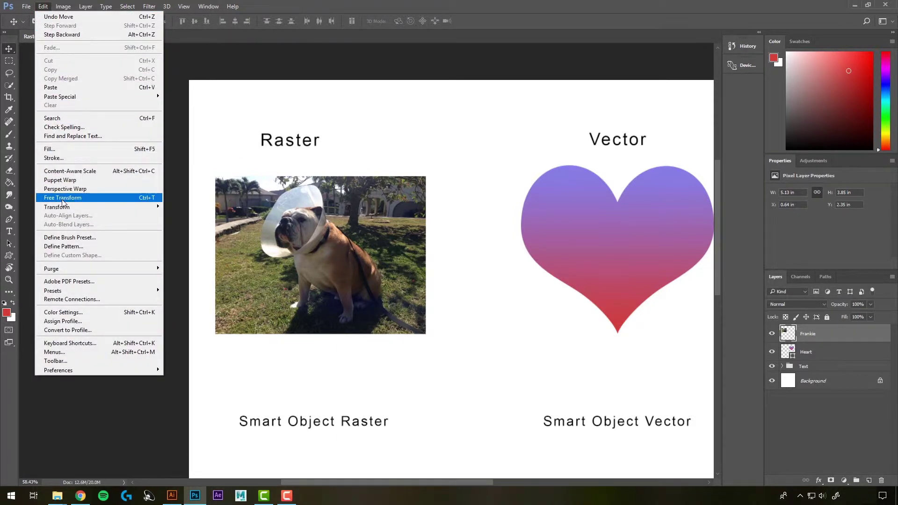
click(131, 200)
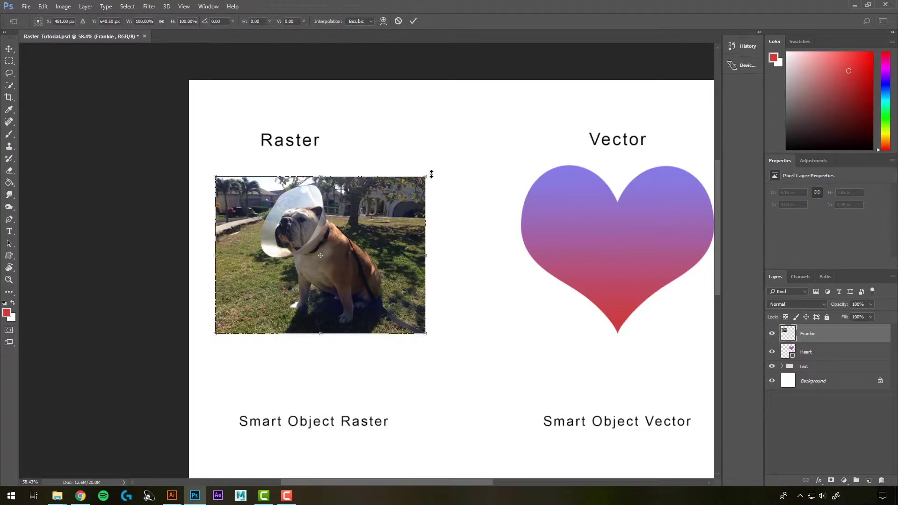
drag(435, 175, 481, 198)
key(ctrl+z)
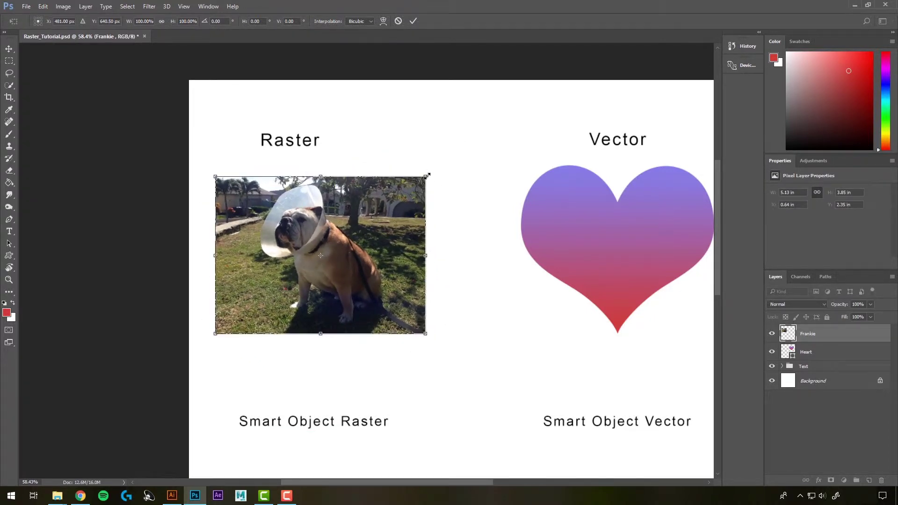
drag(427, 175, 265, 359)
key(Return)
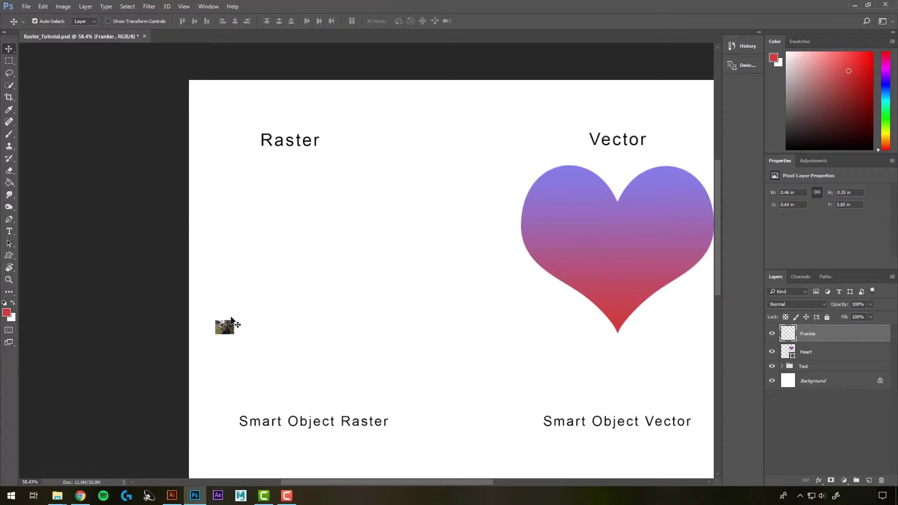
Step: Inspect the tiny dog photo's pixels and scale it back up with Free Transform to about 5.3 × 3.99 in
scroll(212, 335, up, 5)
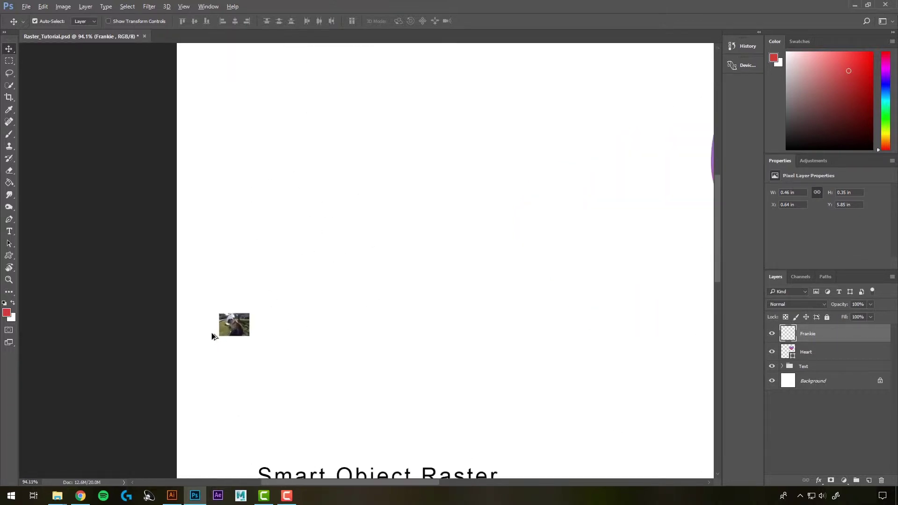
scroll(226, 332, up, 8)
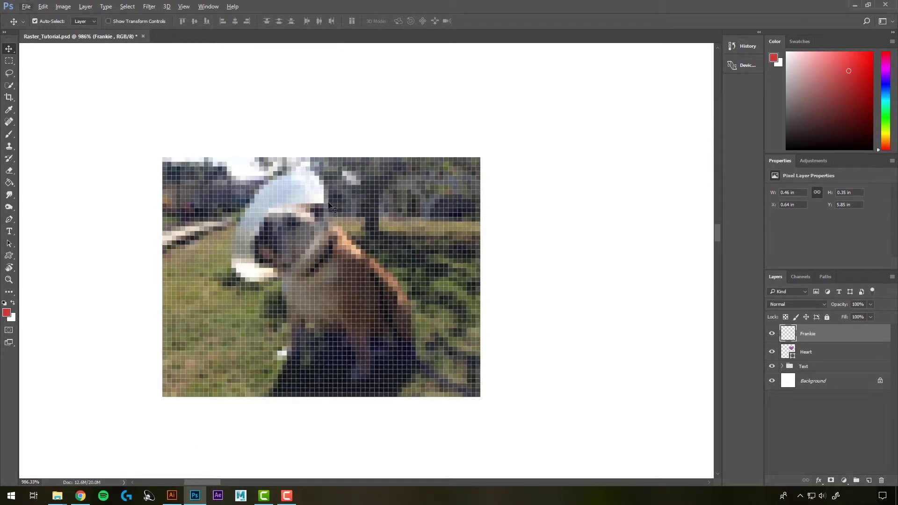
scroll(268, 233, down, 10)
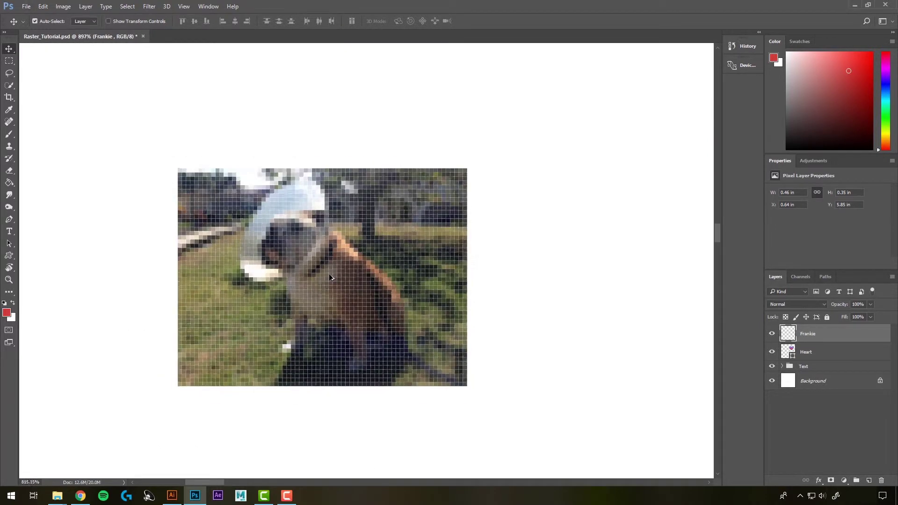
scroll(333, 294, down, 2)
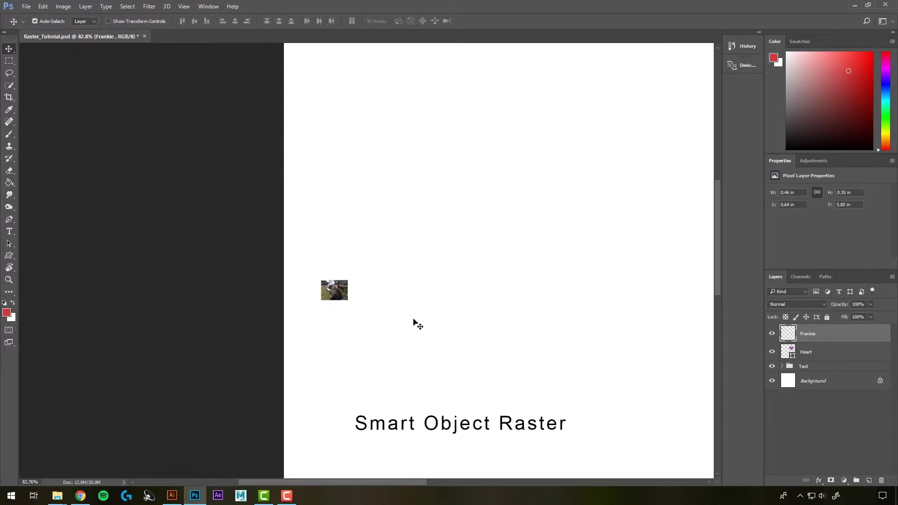
key(ctrl)
key(ctrl+t)
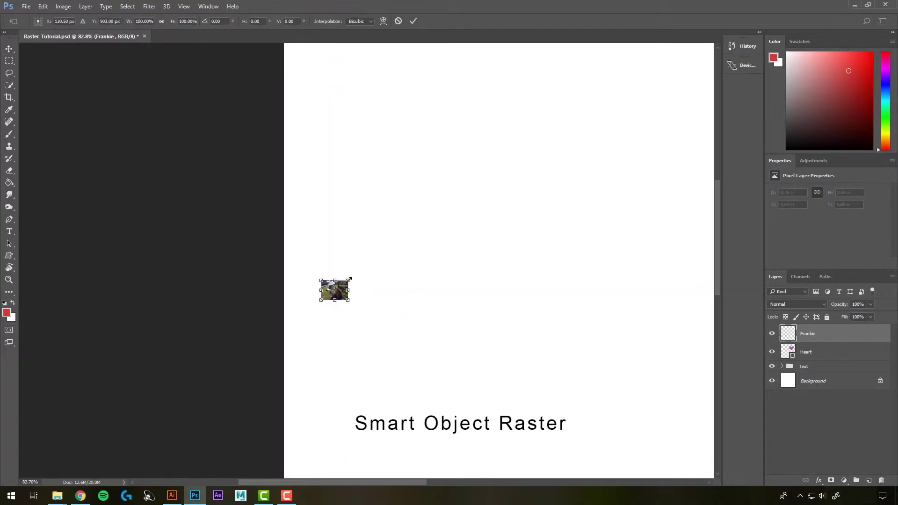
drag(348, 279, 628, 68)
key(Return)
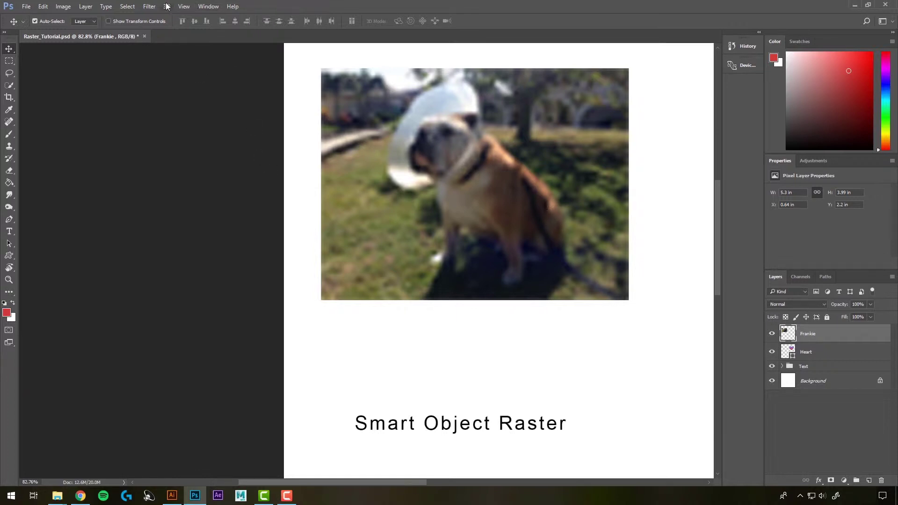
Step: Fit the whole document on screen to view the photo alongside the vector heart
click(184, 6)
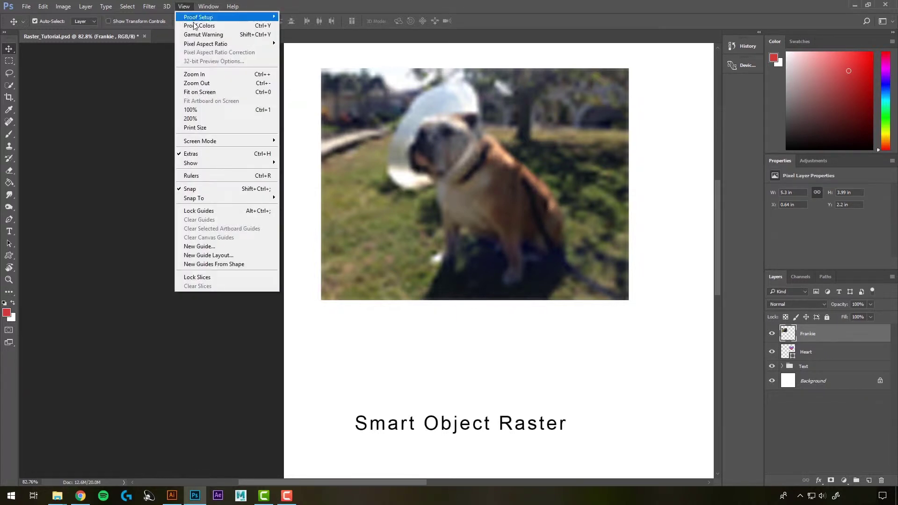
click(215, 92)
click(575, 213)
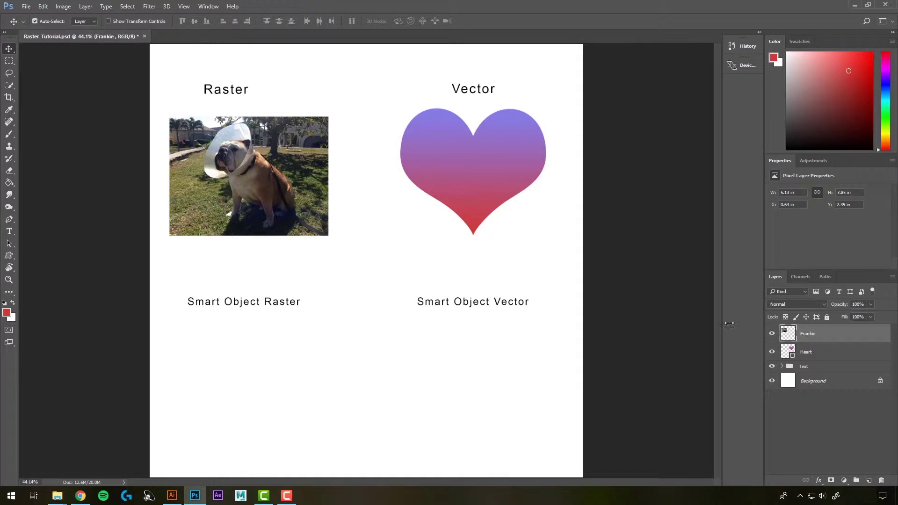
Step: Duplicate the Frankie layer and move the copy beneath the Smart Object Raster heading, at about X 0.64 in, Y 9.24 in
right_click(818, 335)
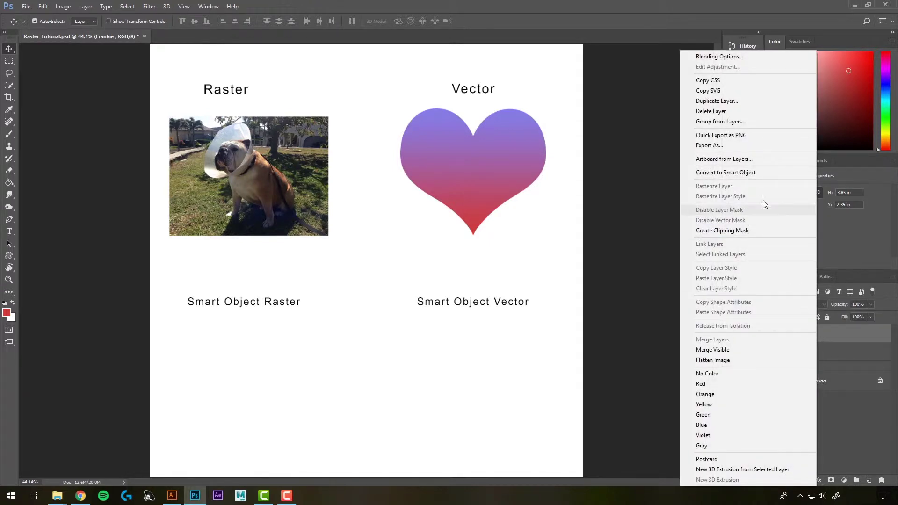
click(841, 269)
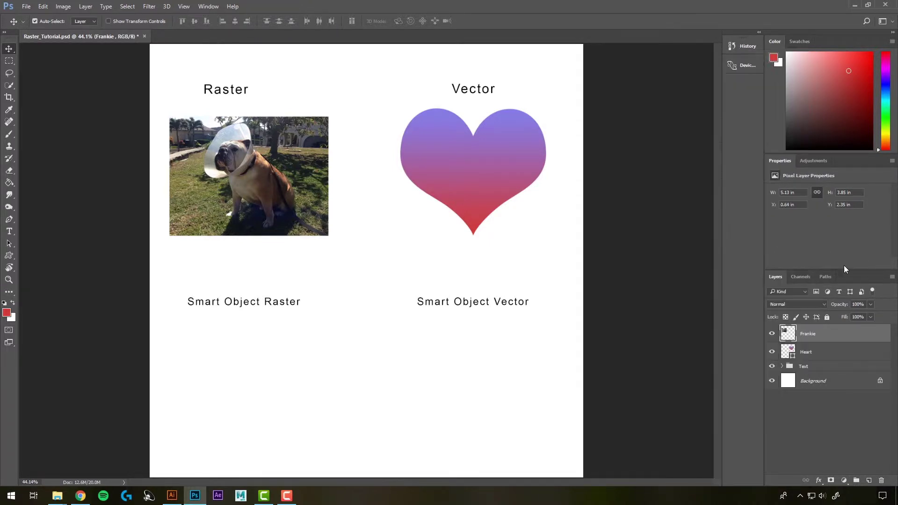
drag(809, 338, 869, 480)
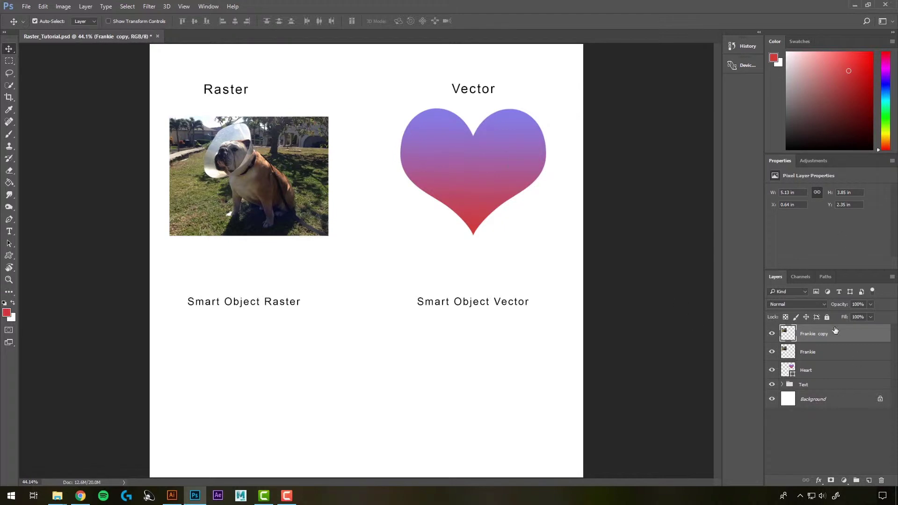
drag(246, 189, 265, 382)
click(423, 394)
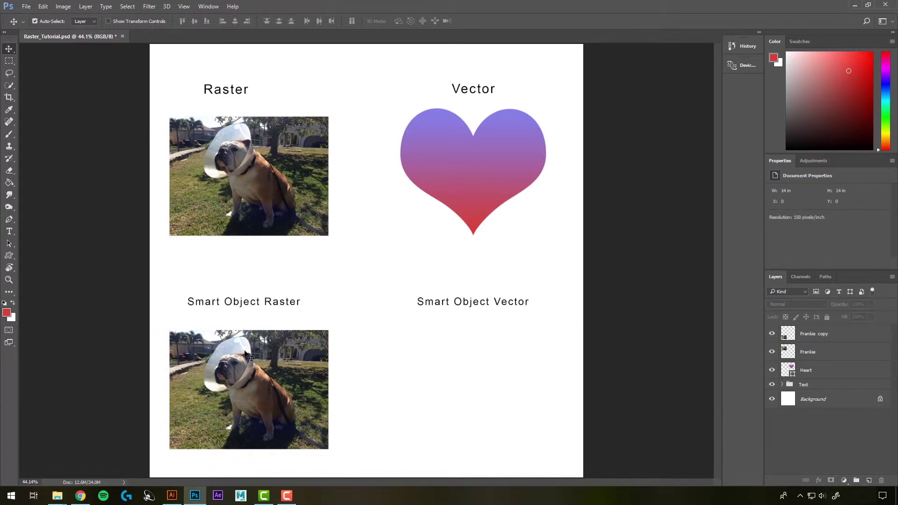
Step: Convert the Frankie copy layer to a smart object
click(262, 375)
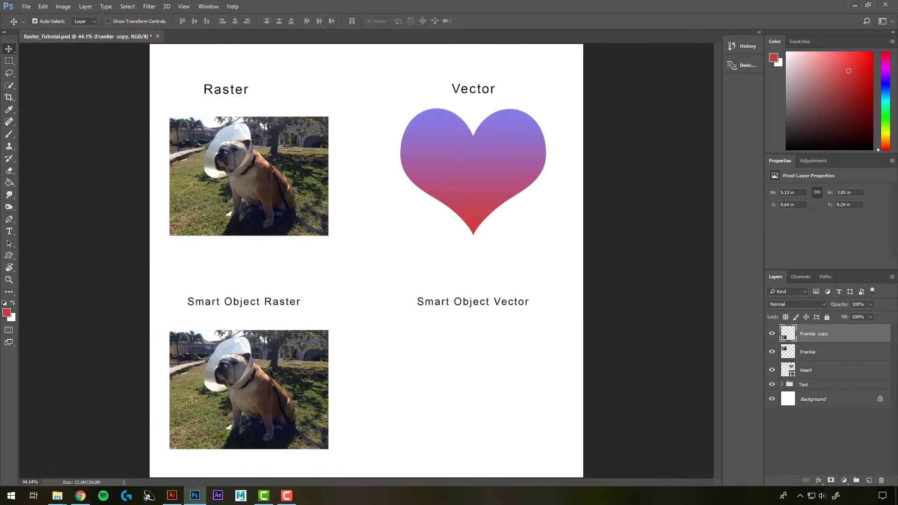
right_click(805, 336)
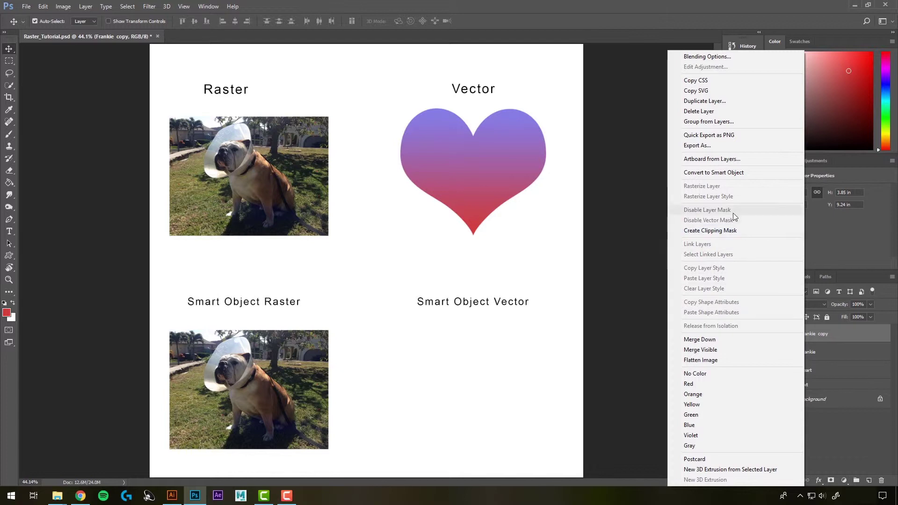
click(732, 174)
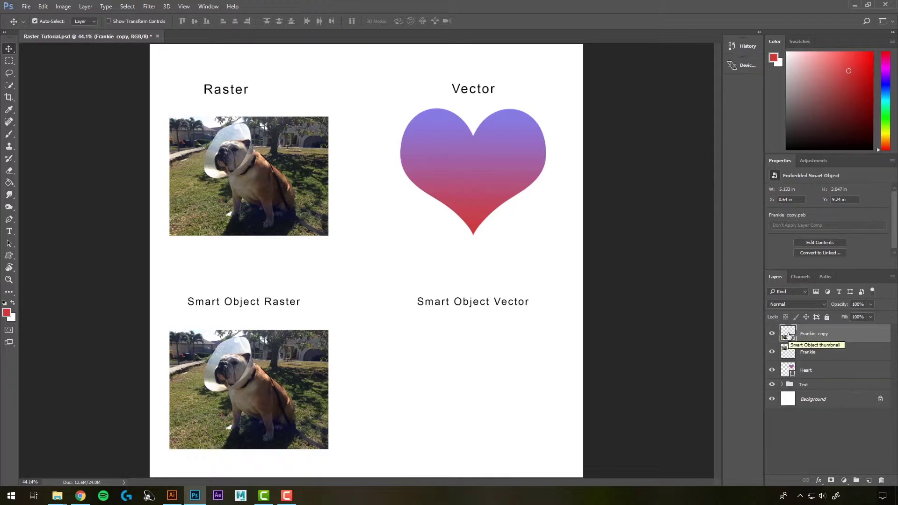
right_click(789, 335)
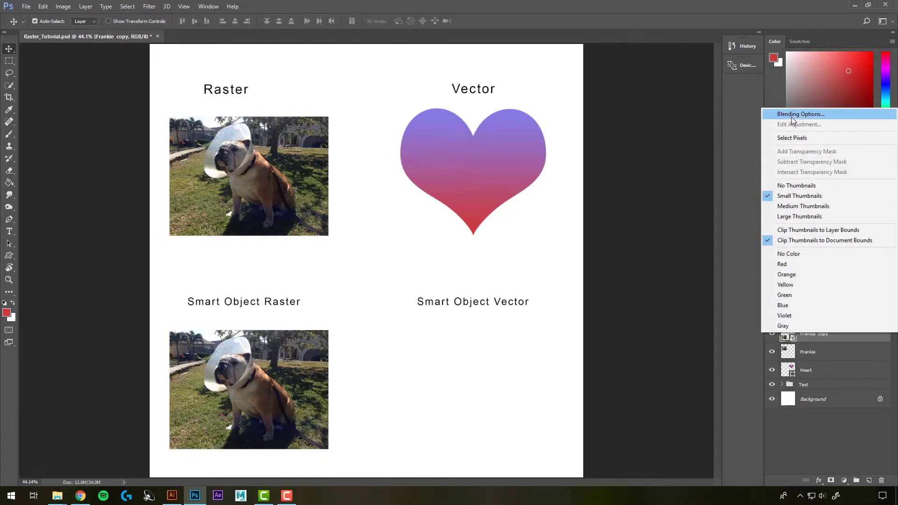
click(813, 334)
right_click(813, 334)
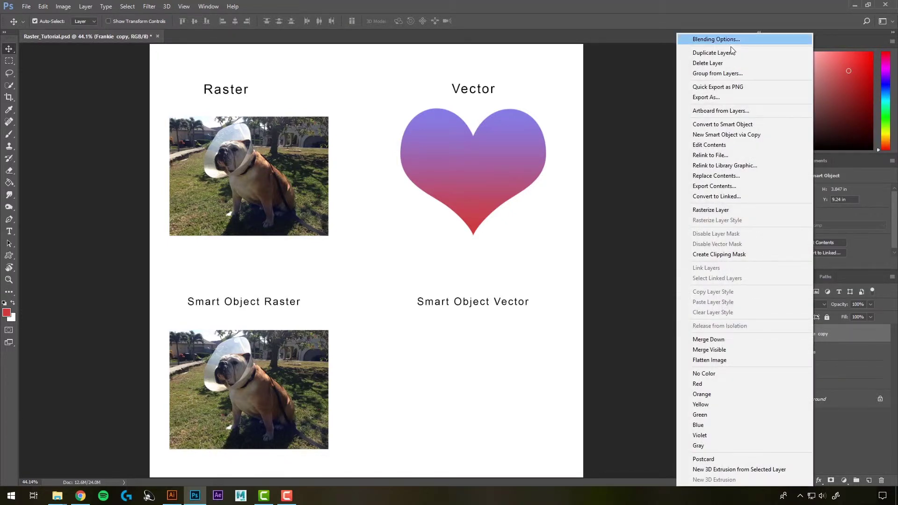
click(645, 133)
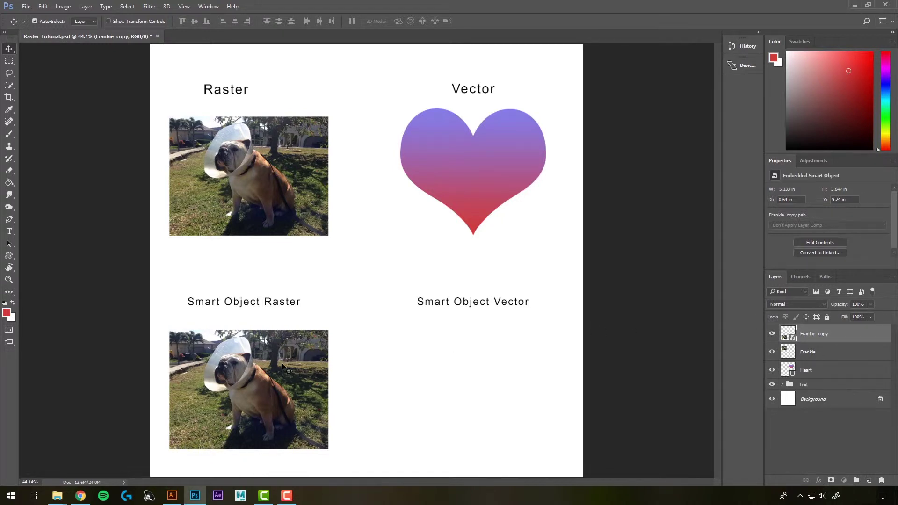
Step: Shrink the Frankie copy smart object with Free Transform to about 13% of its size, near the page's lower edge
key(ctrl)
key(ctrl+t)
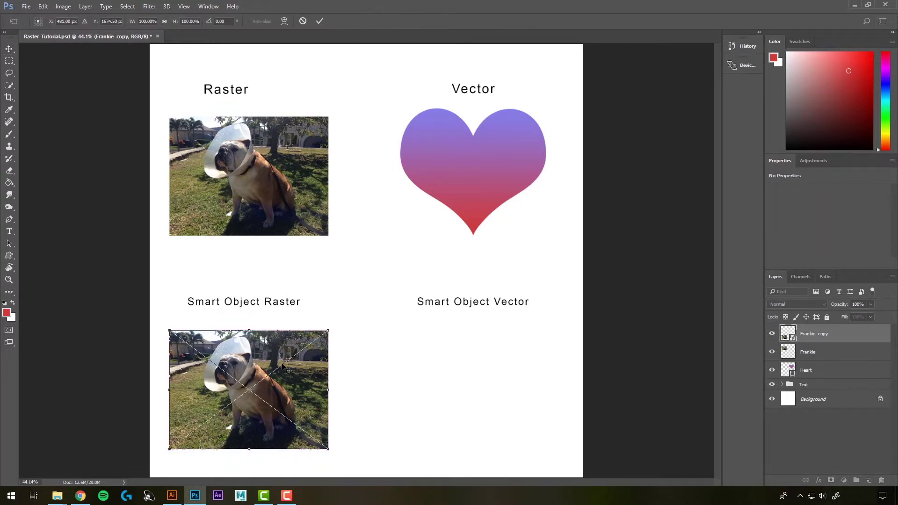
drag(329, 331, 191, 434)
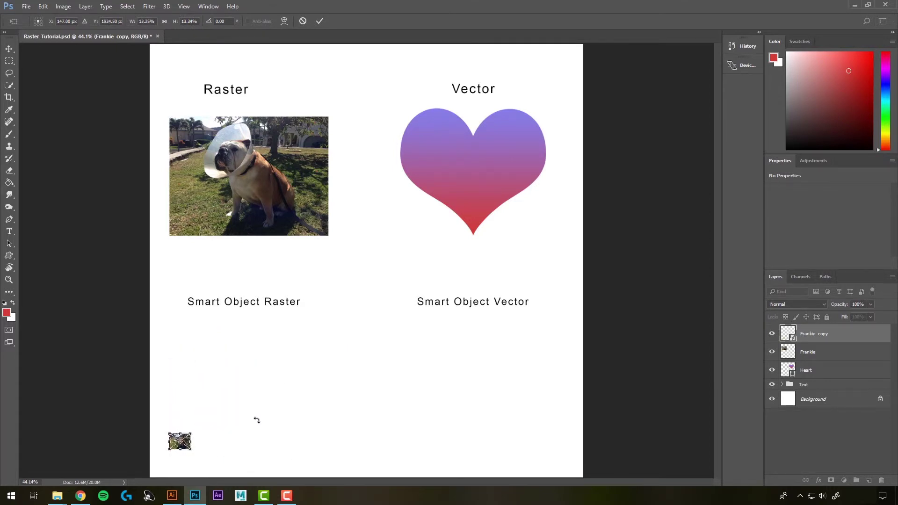
key(Return)
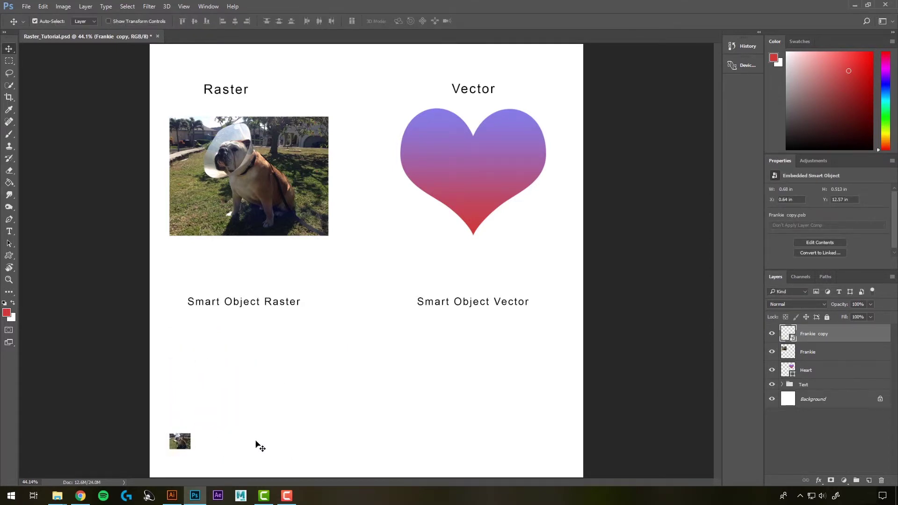
Step: Enlarge the Frankie copy smart object with Free Transform to about 110%, filling the area beneath the Smart Object Raster heading
key(ctrl)
key(ctrl+t)
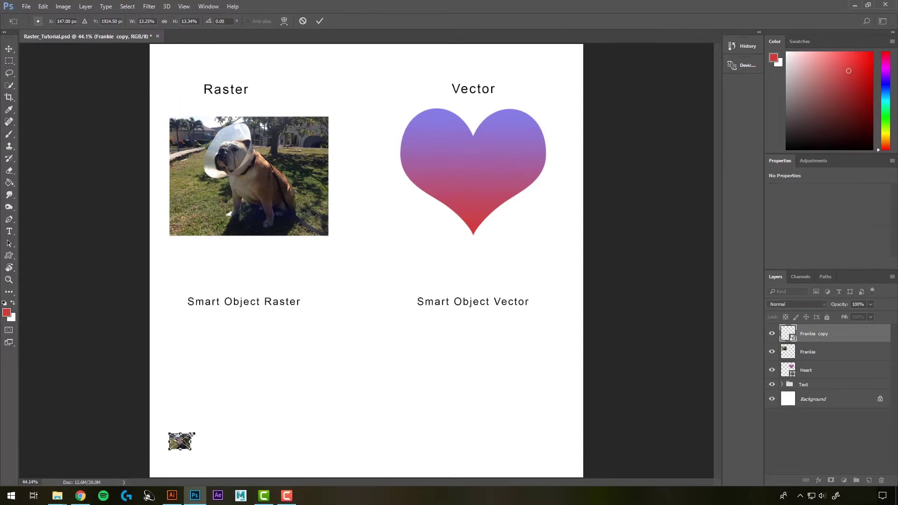
drag(190, 431, 345, 317)
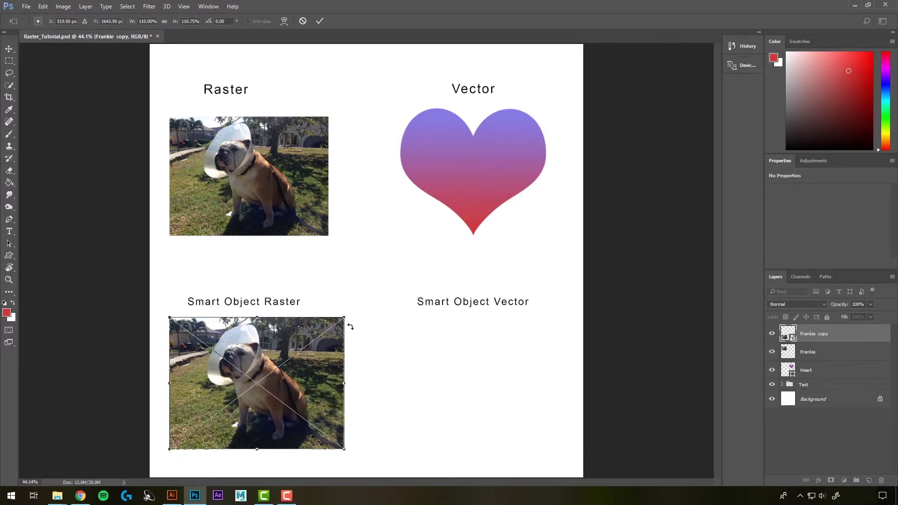
key(Return)
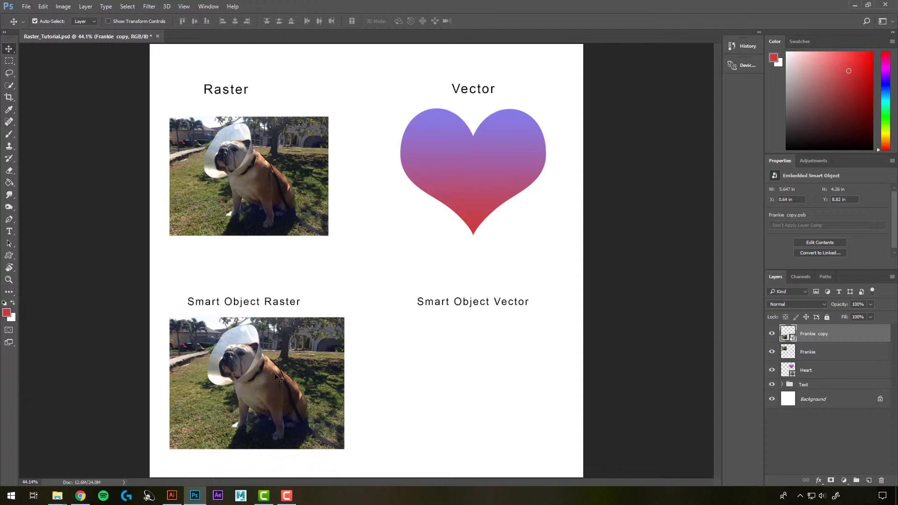
Step: Try enlarging the Frankie copy smart object to about 330%, beyond the page edge, and undo that enlargement
key(ctrl+t)
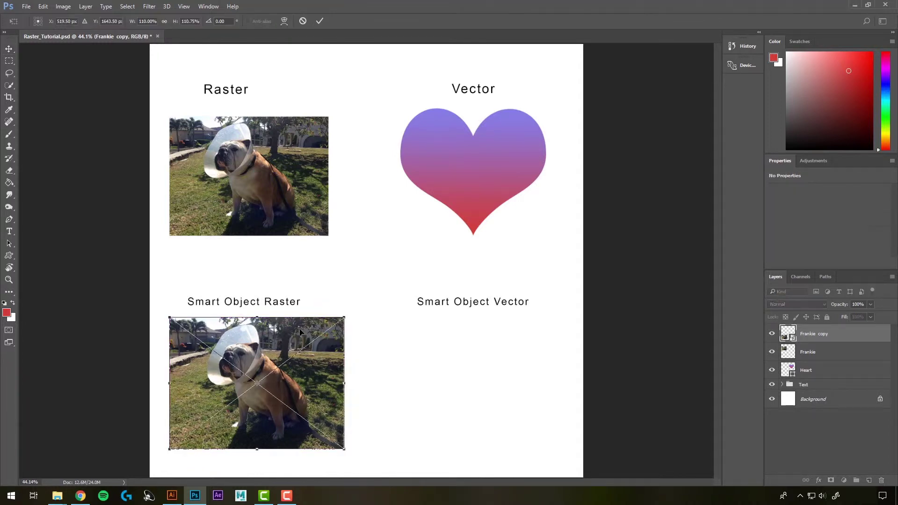
drag(345, 318, 692, 56)
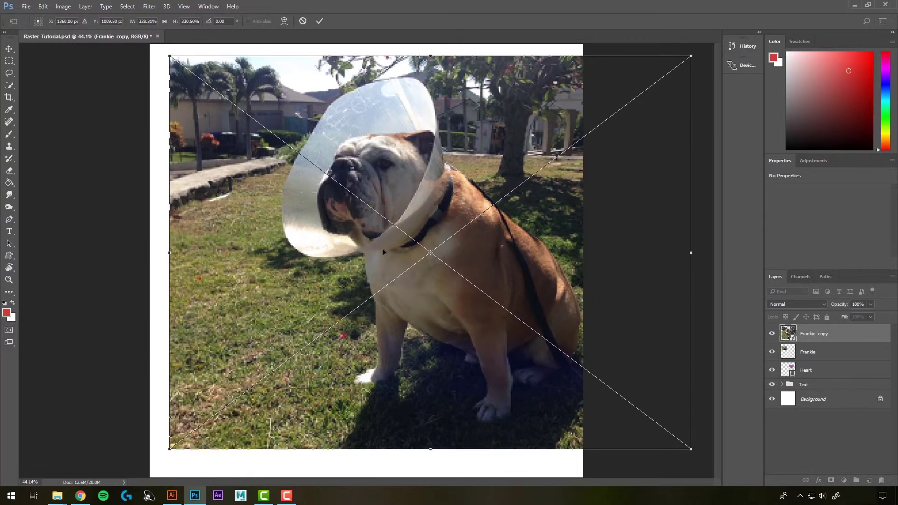
key(Return)
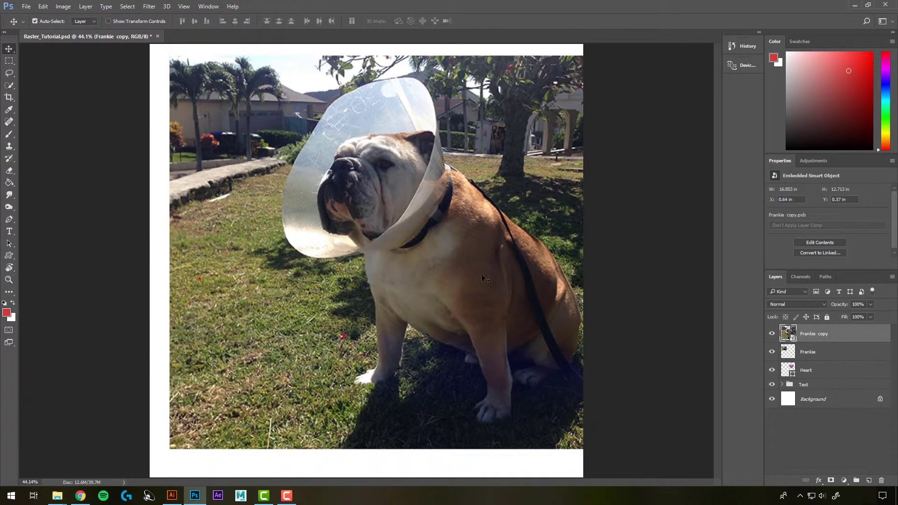
key(ctrl+t)
key(ctrl+z)
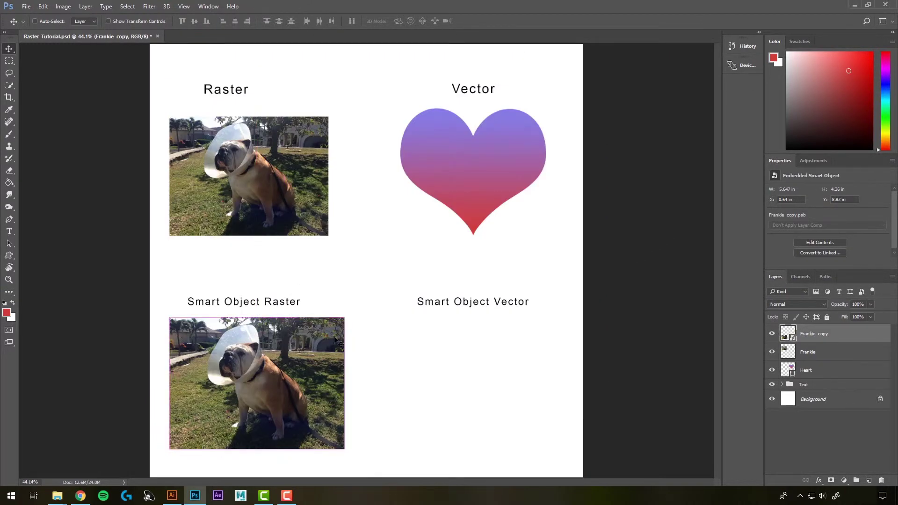
Step: Scale the Frankie copy smart object to about 113% with Free Transform and rasterize its layer
mouse_move(345, 317)
mouse_down()
mouse_move(215, 411)
mouse_move(207, 428)
mouse_move(355, 315)
mouse_up()
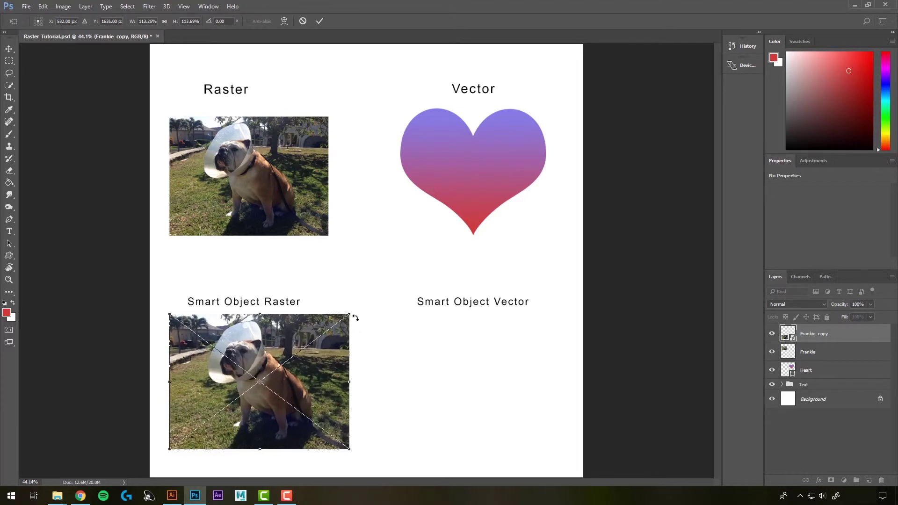
key(Return)
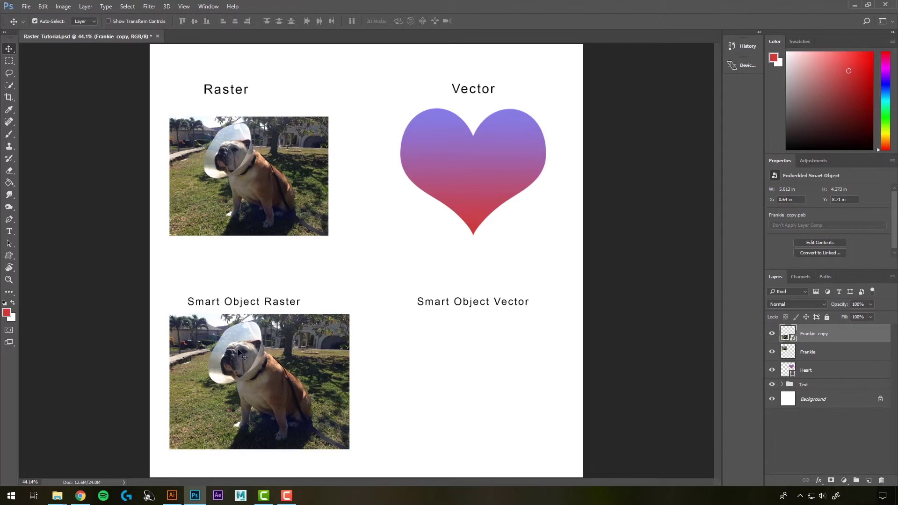
right_click(813, 336)
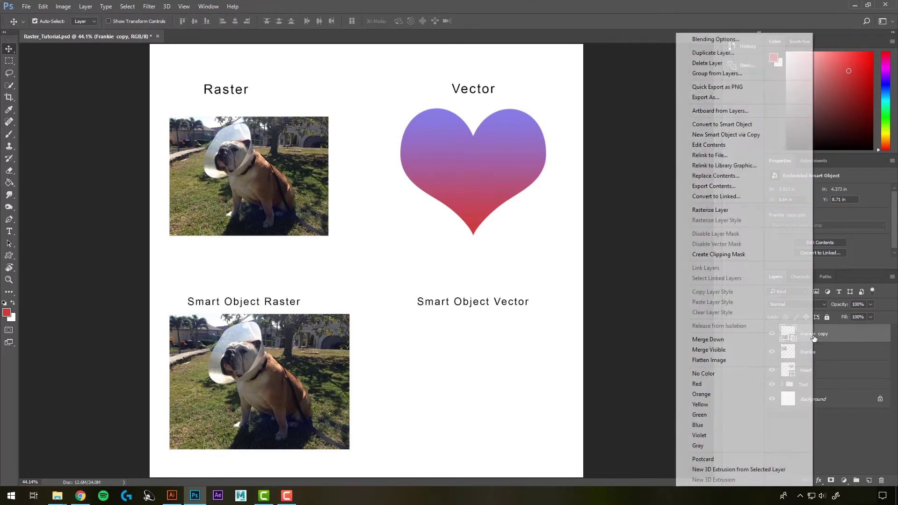
click(719, 213)
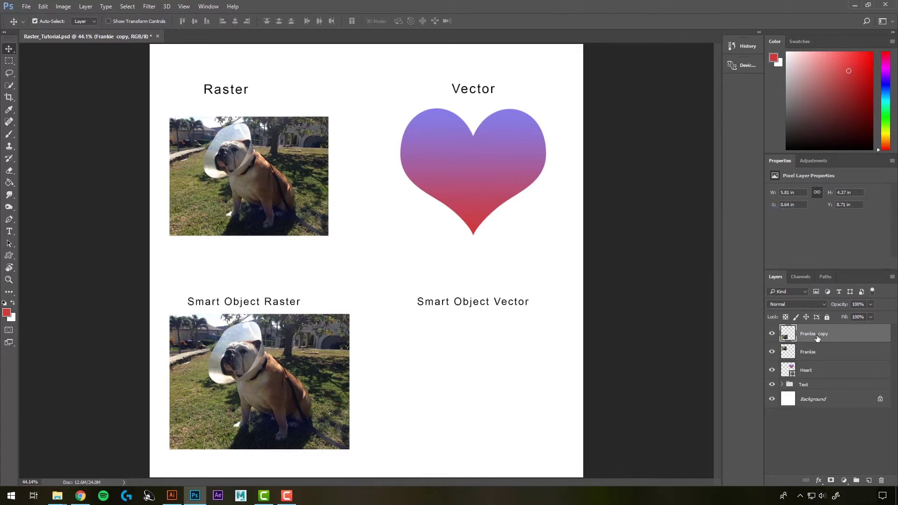
Step: Shrink the rasterized Frankie copy to about 0.74 × 0.56 in, and enlarge it again to about 5.67 × 4.29 in
key(ctrl+t)
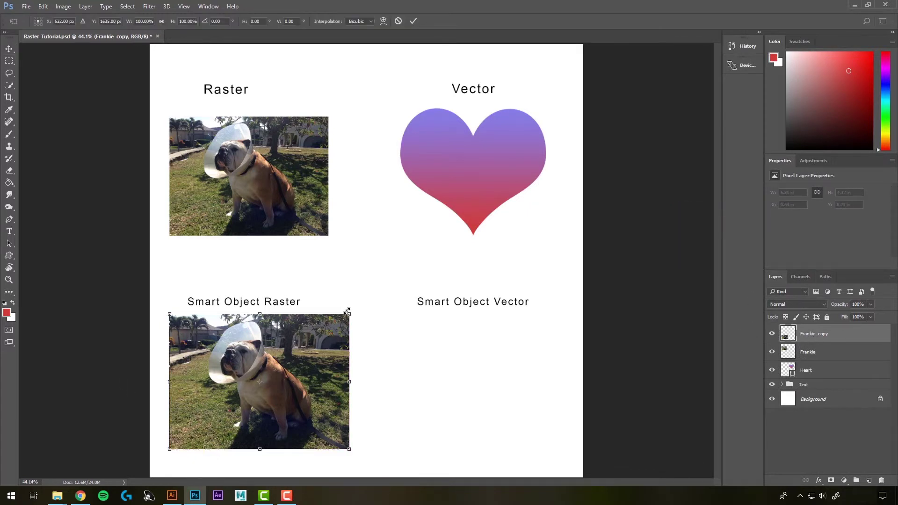
mouse_move(350, 314)
mouse_down()
mouse_move(190, 409)
mouse_move(327, 337)
mouse_move(347, 314)
mouse_up()
key(Return)
key(ctrl)
key(ctrl+t)
key(Return)
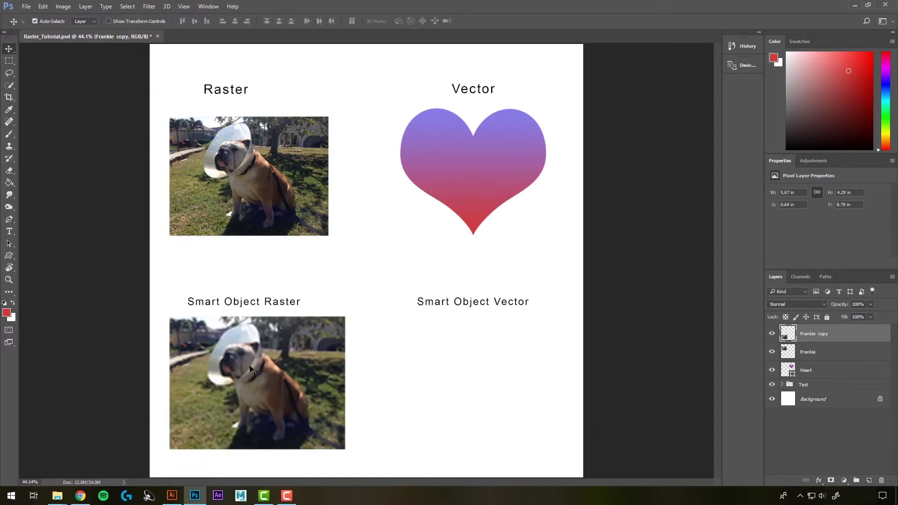
Step: Undo both the enlargement and the shrinking of the rasterized Frankie copy
key(ctrl+z)
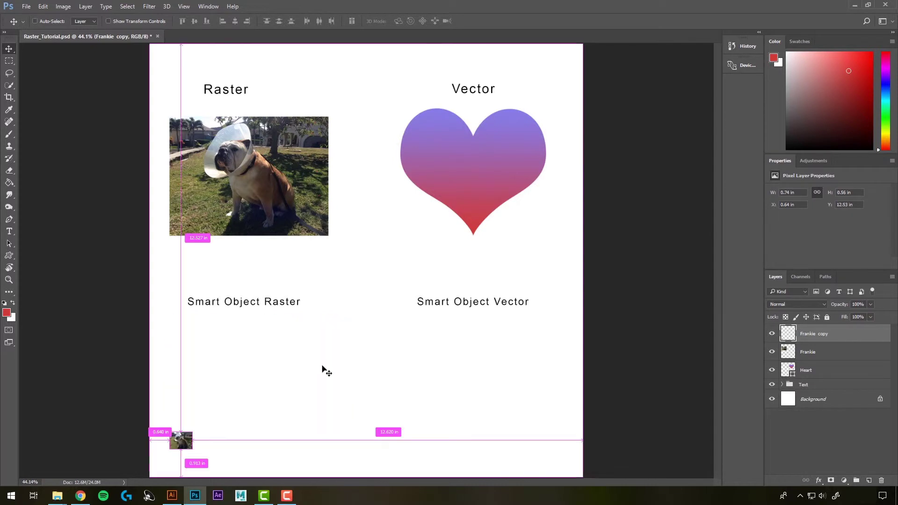
key(ctrl+z)
key(ctrl+z)
key(ctrl+z)
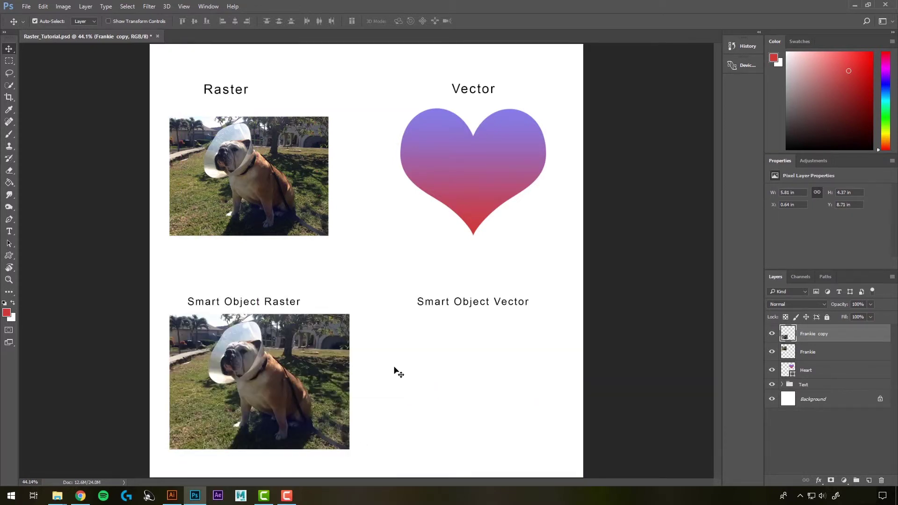
Step: Deselect the layers, activate the Custom Shape tool and display the other available vector shape tools
ctrl+click(493, 183)
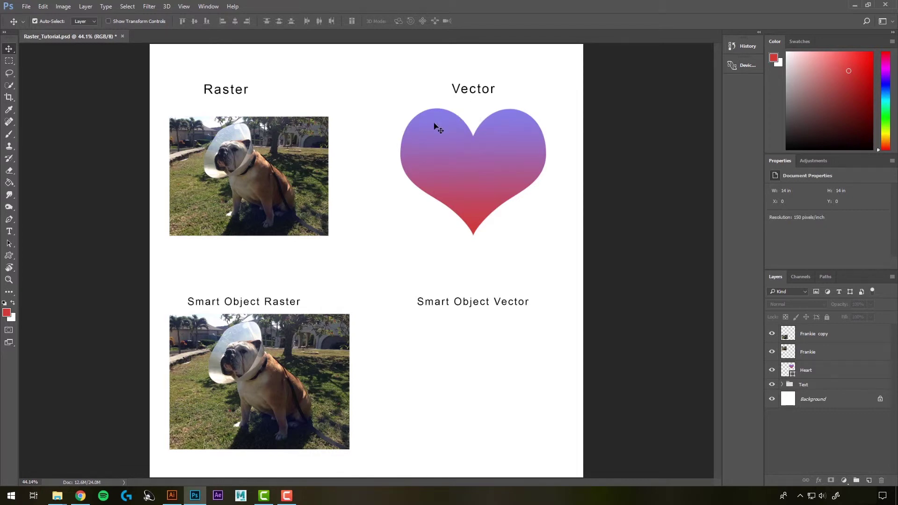
key(u)
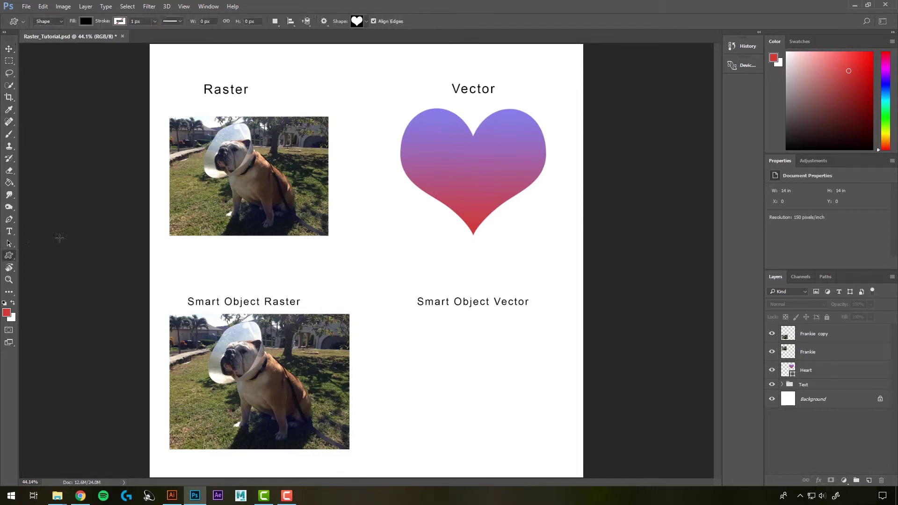
click(8, 256)
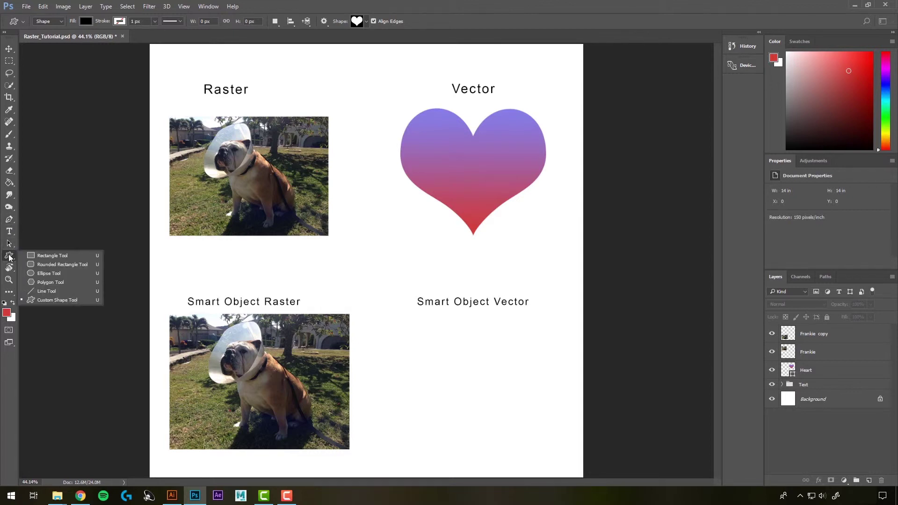
click(8, 258)
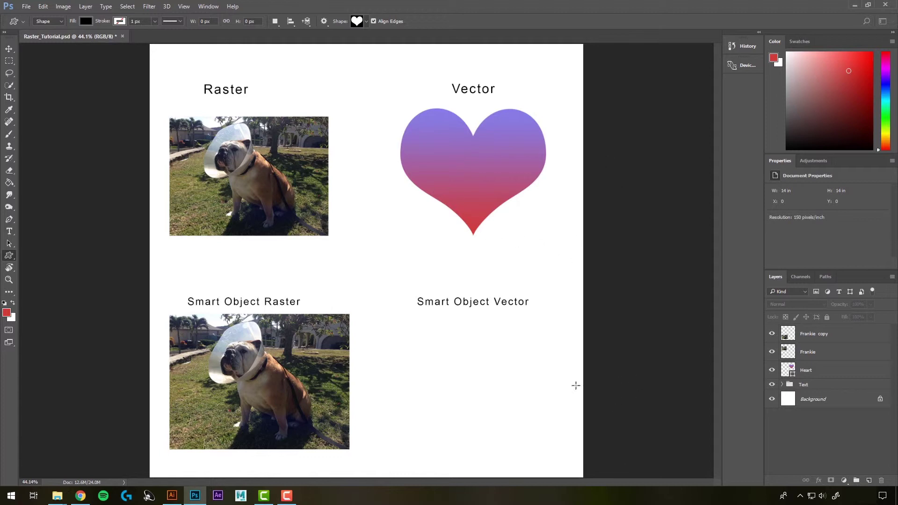
Step: Switch to Illustrator, select the entire smiley face in Smart Vector.ai and copy it
click(172, 495)
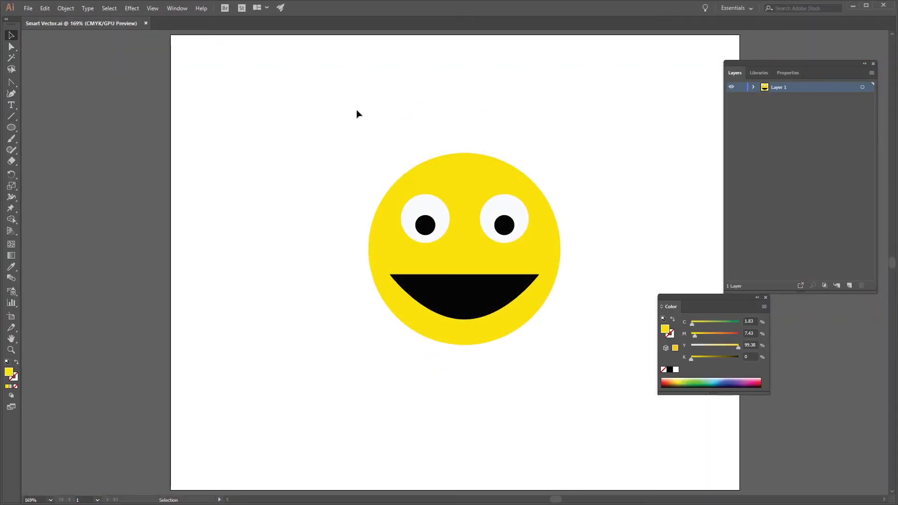
drag(310, 109, 595, 381)
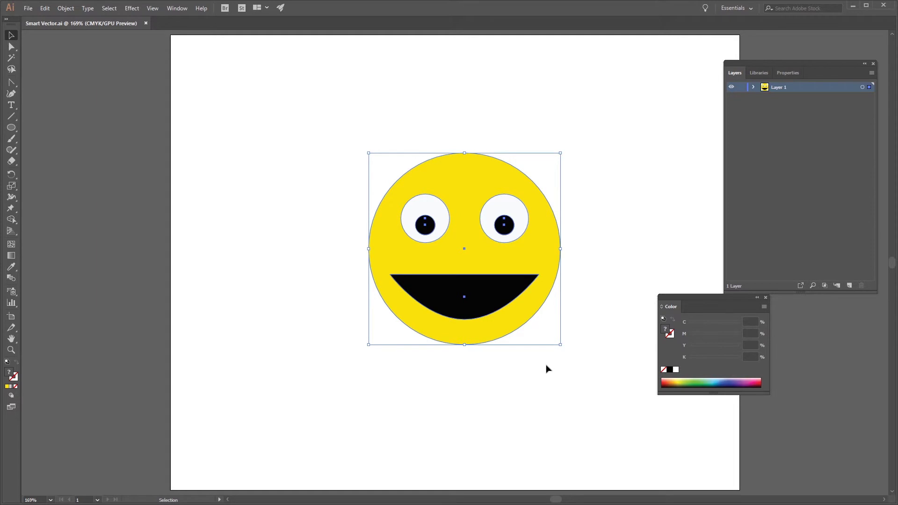
key(a)
key(v)
Step: Switch to Photoshop and paste the smiley as a smart object beneath the Smart Object Vector heading, at about X 8.75 in, Y 9.46 in
click(853, 6)
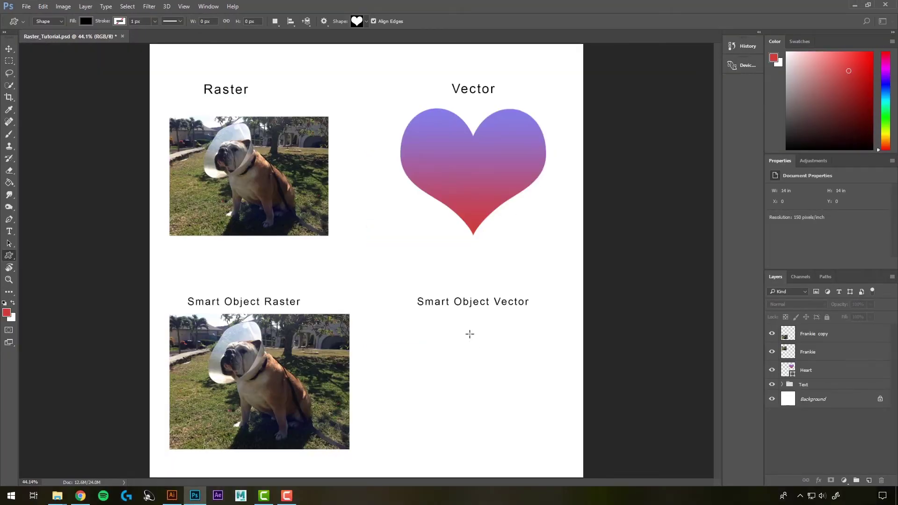
key(v)
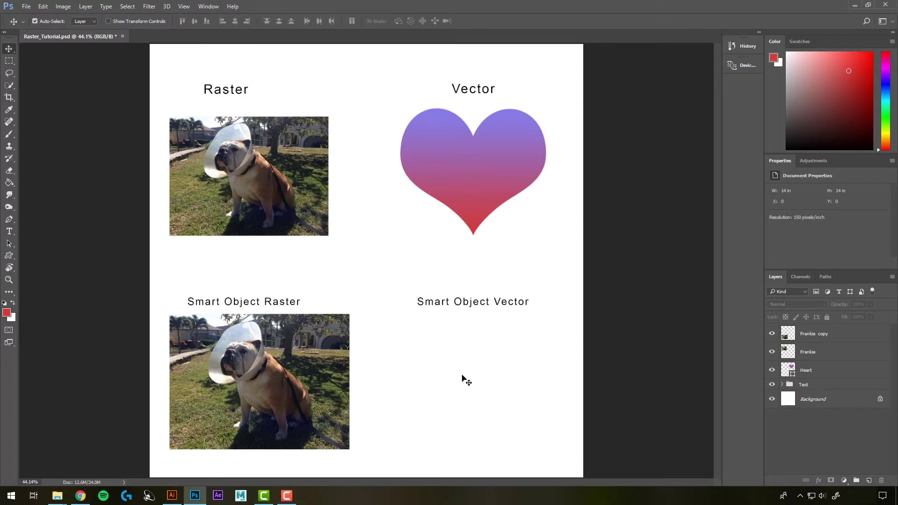
key(ctrl)
key(ctrl+v)
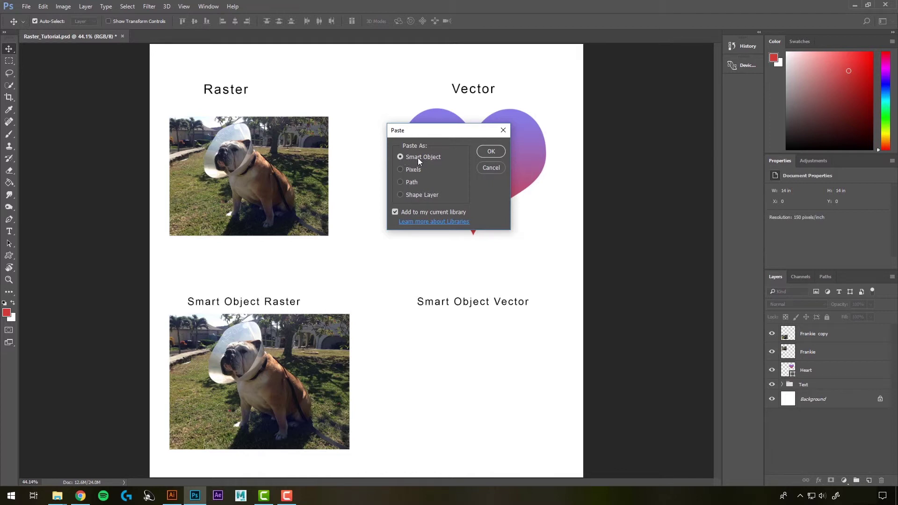
click(491, 151)
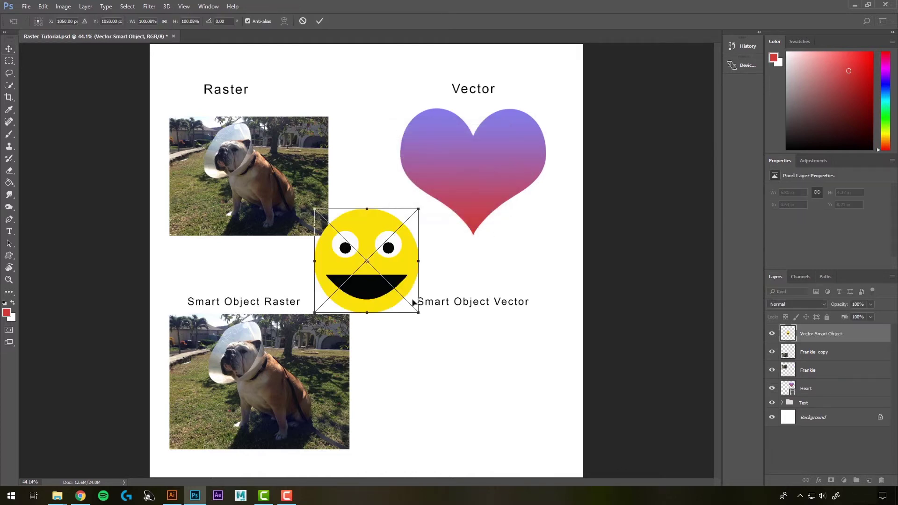
drag(399, 280, 505, 406)
key(Return)
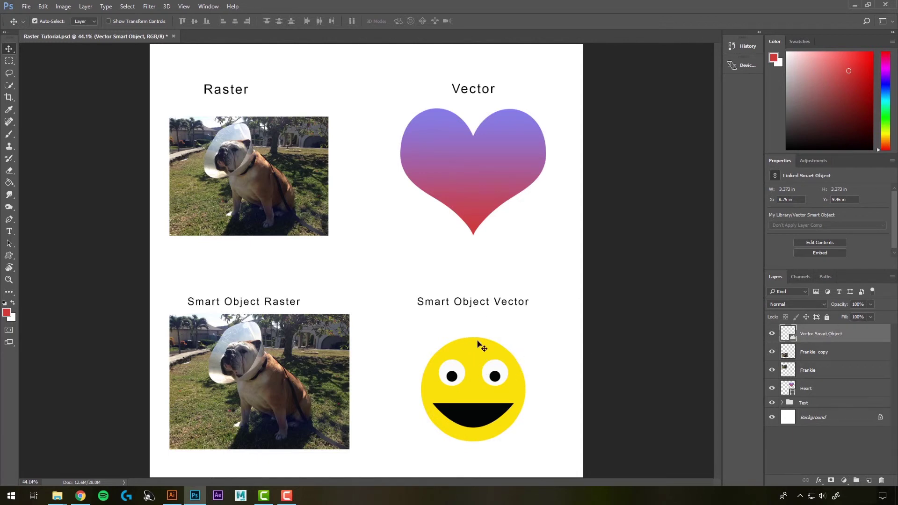
Step: Open the Vector Smart Object's contents in Illustrator and fill the face circle with green, about C 62, M 0, Y 100, K 0
double_click(789, 335)
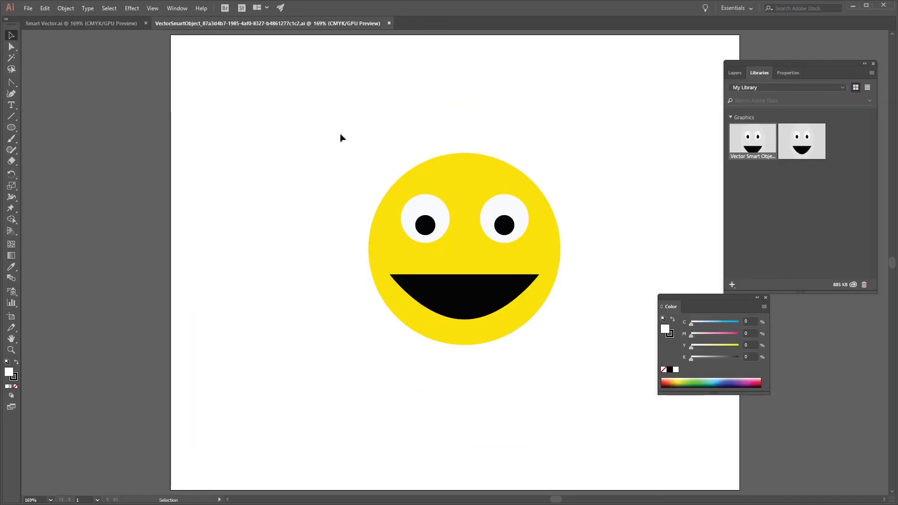
click(453, 174)
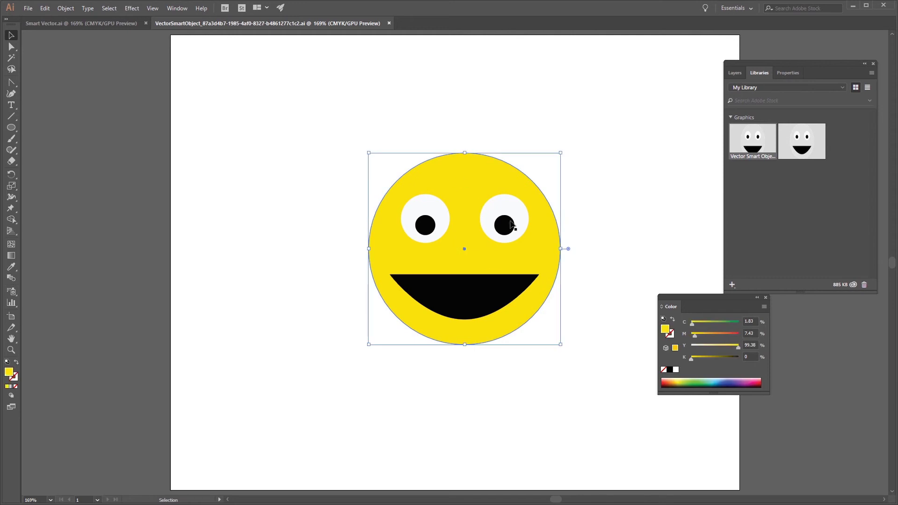
double_click(9, 377)
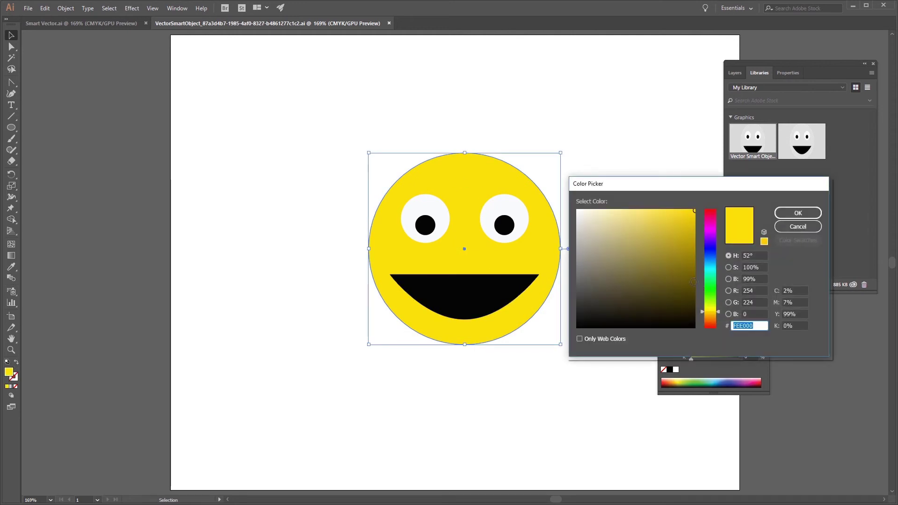
click(710, 283)
click(765, 223)
click(798, 213)
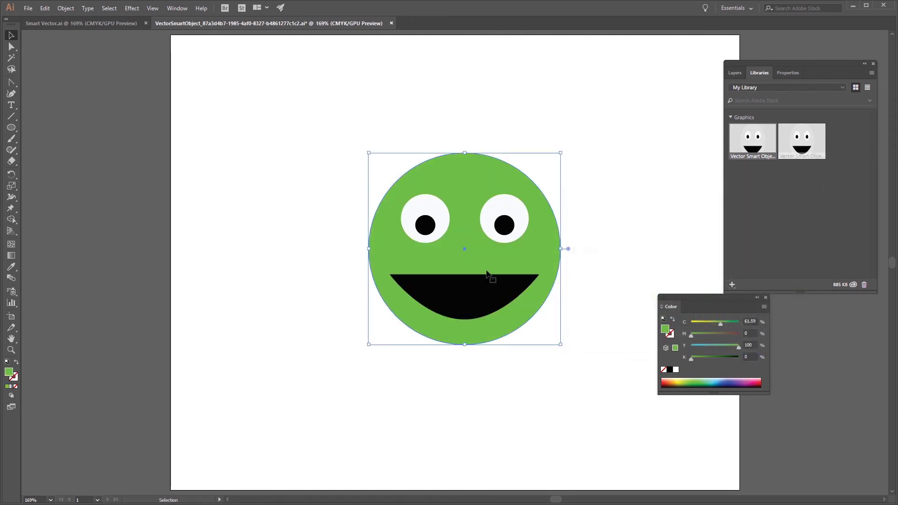
Step: Fill the smiley's mouth with crimson, about C 6, M 100, Y 64, K 0, and return to Photoshop with the artwork saved
click(464, 300)
double_click(13, 376)
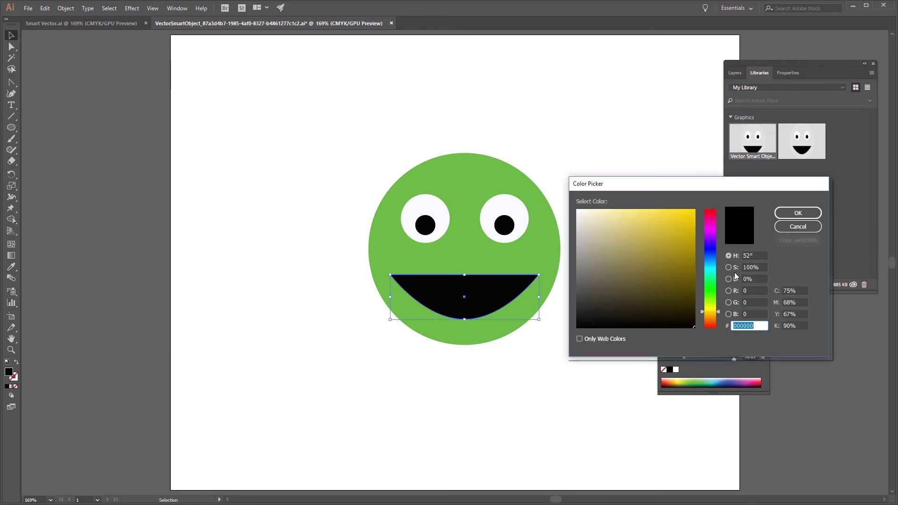
drag(709, 272, 712, 214)
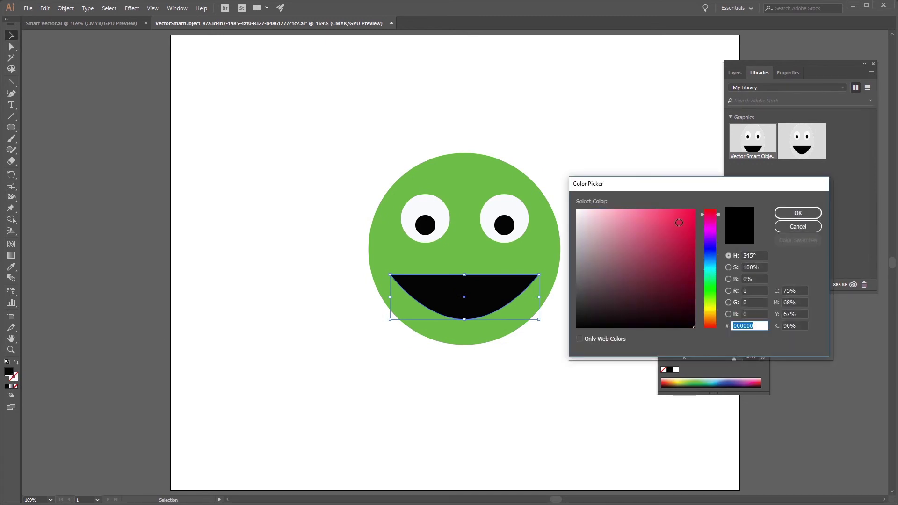
click(683, 223)
click(786, 214)
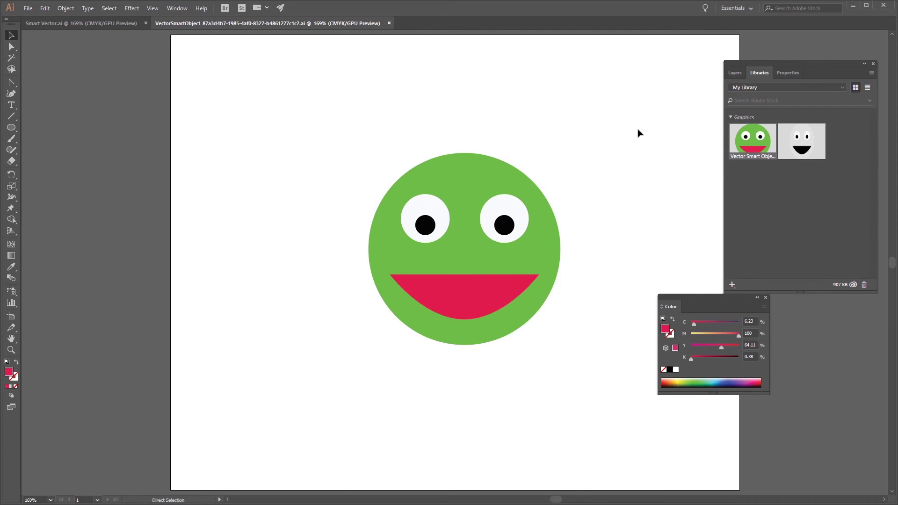
click(853, 5)
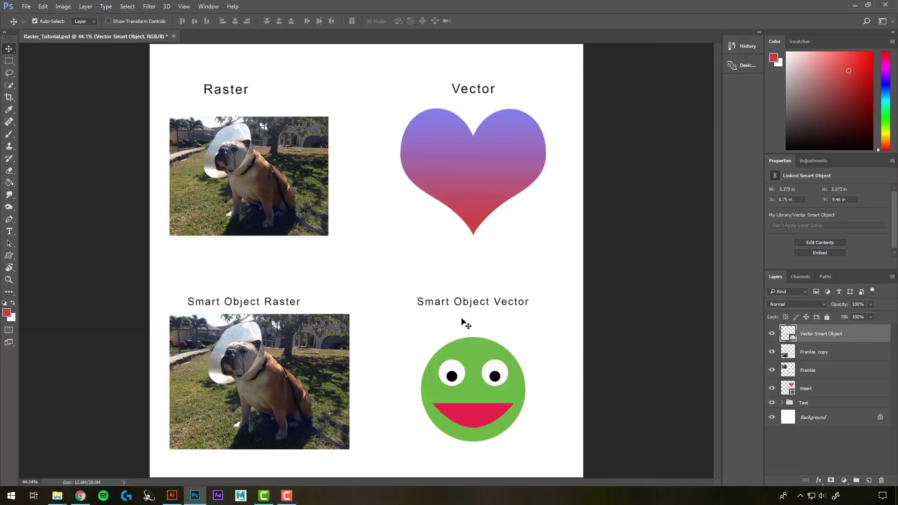